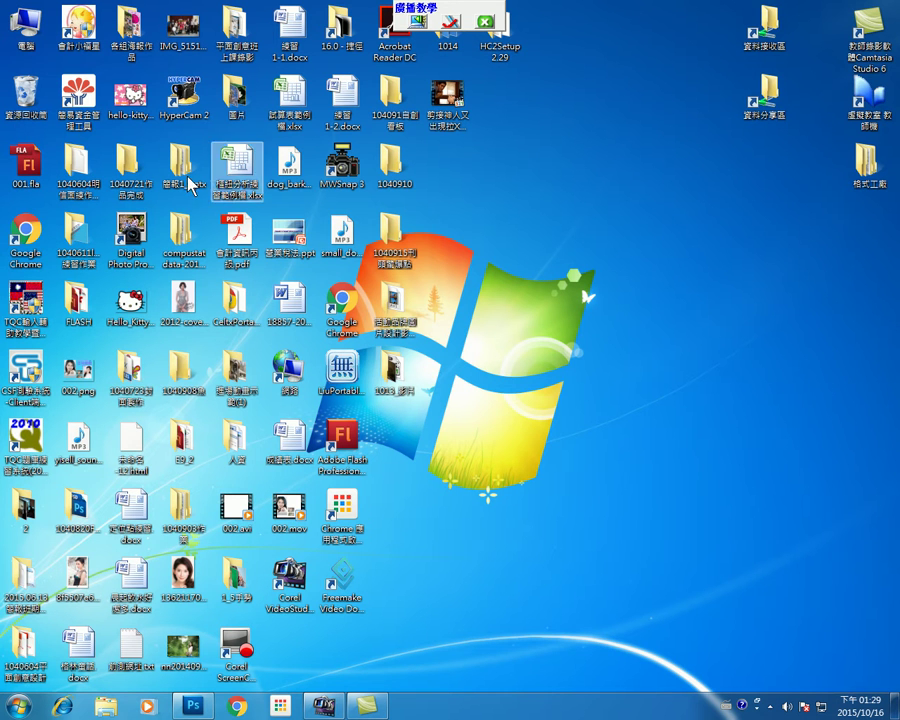
Step: Browse the network to computer A-JL11 and open its shared cs5 folder
double_click(22, 38)
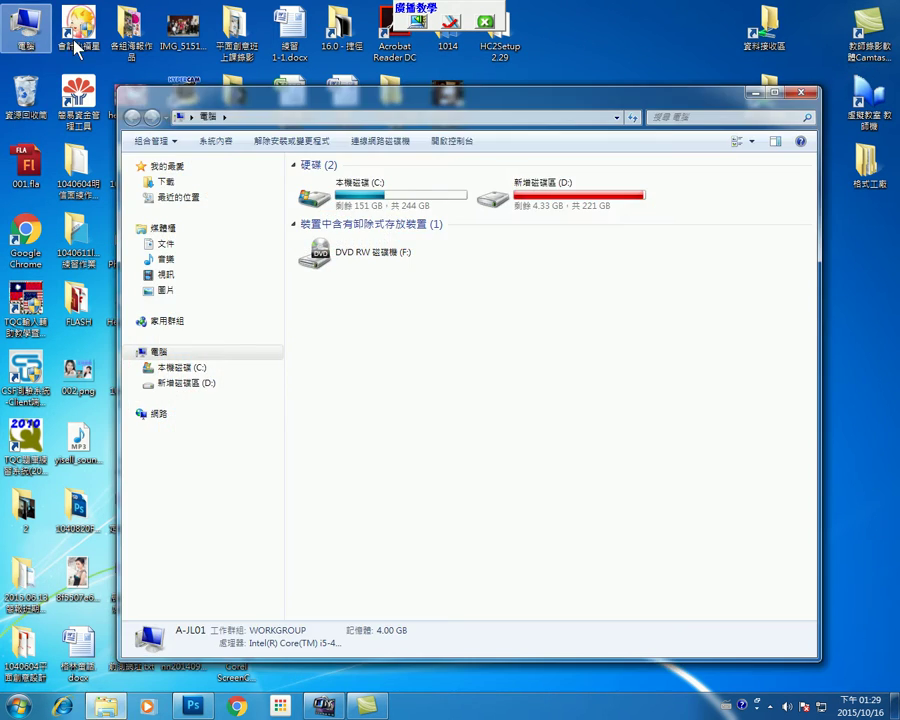
drag(170, 97, 148, 89)
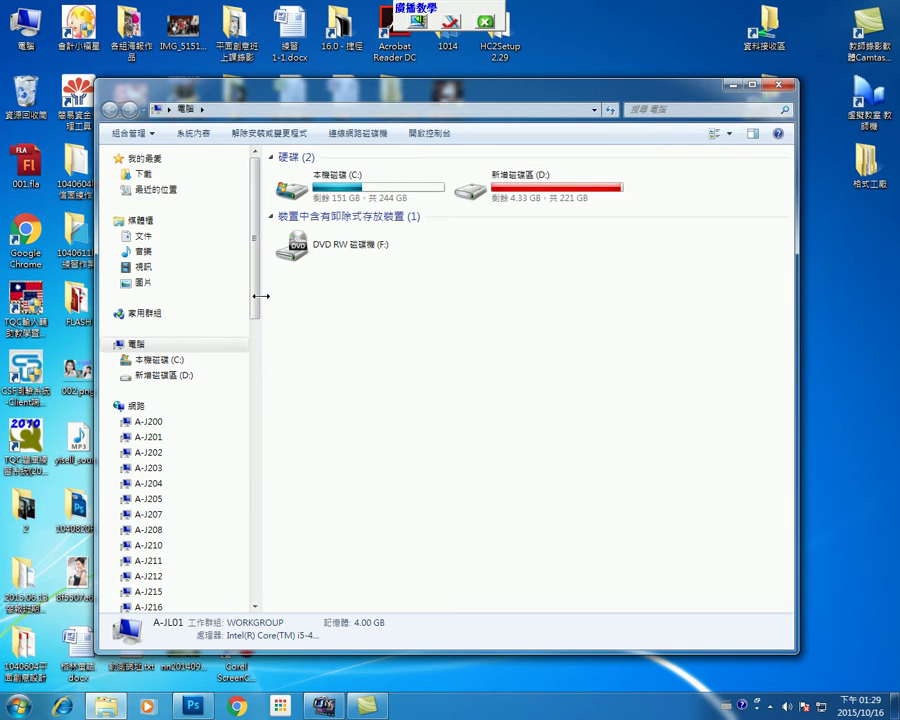
drag(257, 296, 265, 516)
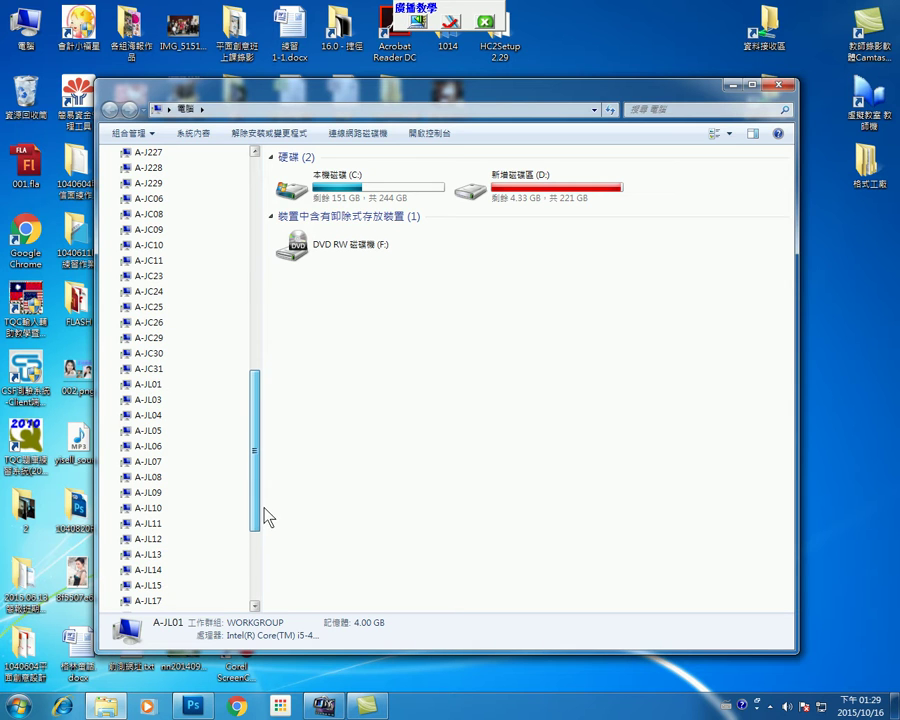
click(148, 524)
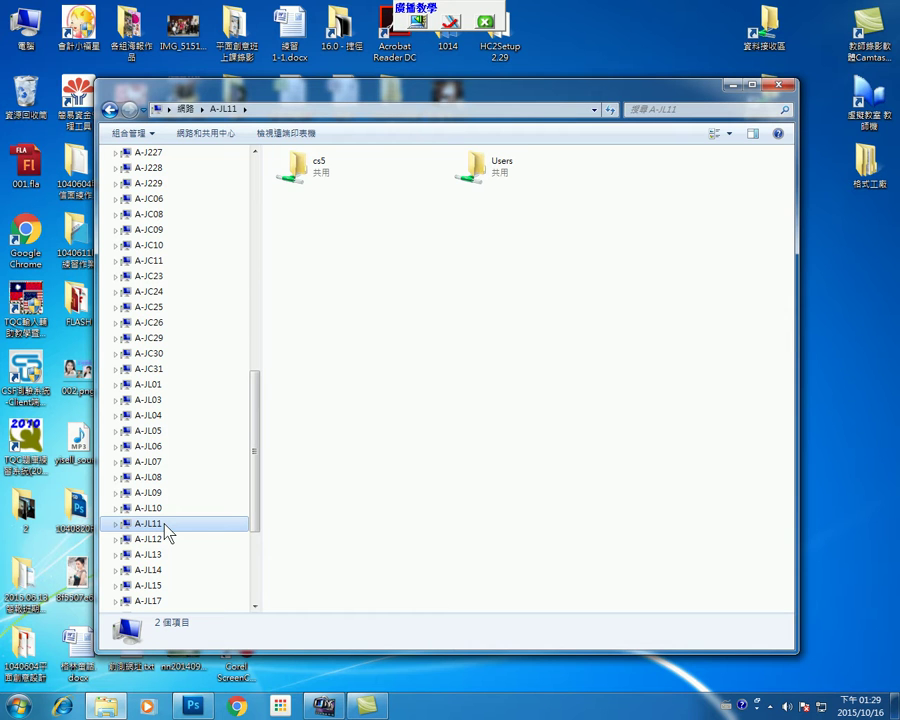
double_click(329, 183)
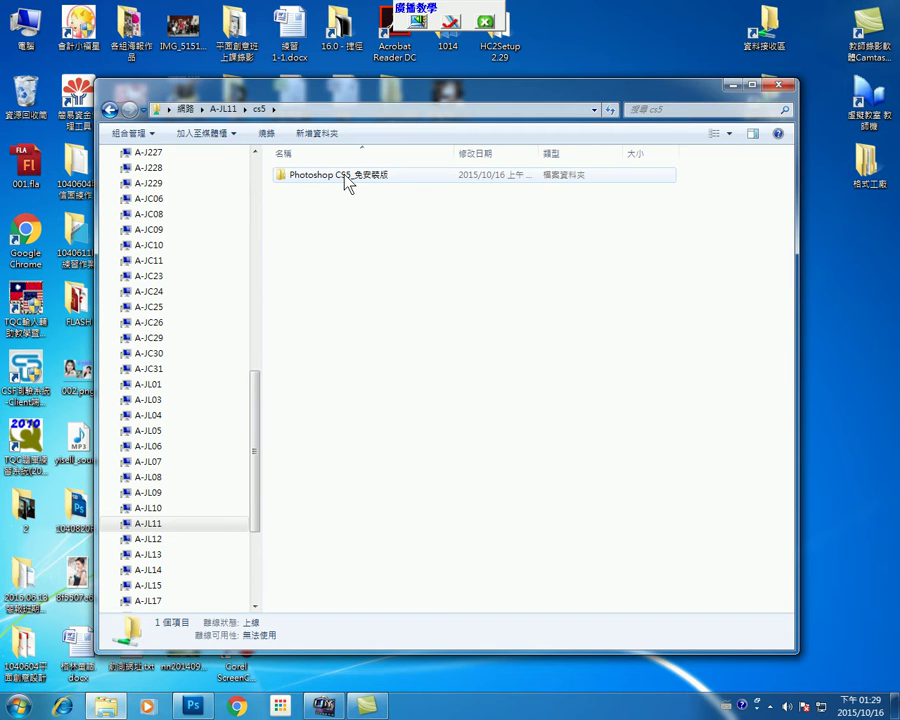
Step: Go through A-JL11's Users share to the cs5 folder on USER's Desktop, and close the file browser
click(110, 110)
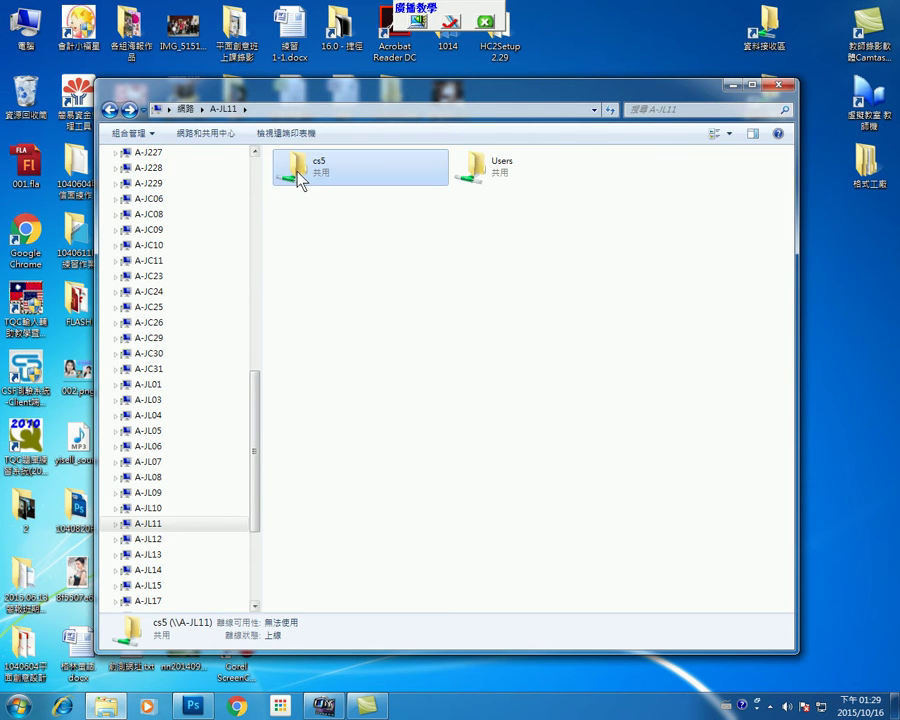
double_click(496, 178)
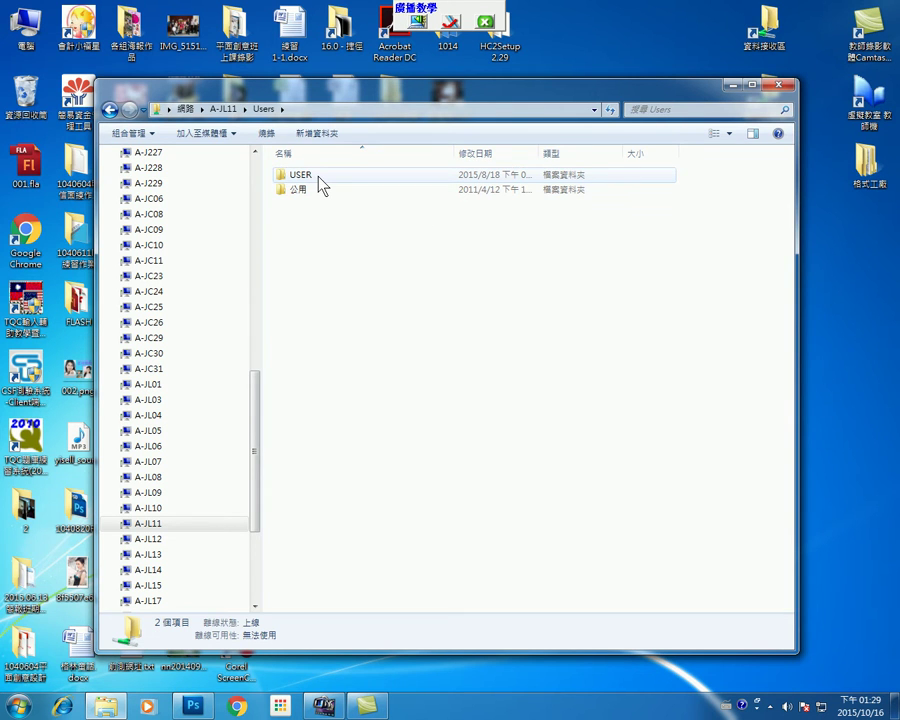
double_click(318, 184)
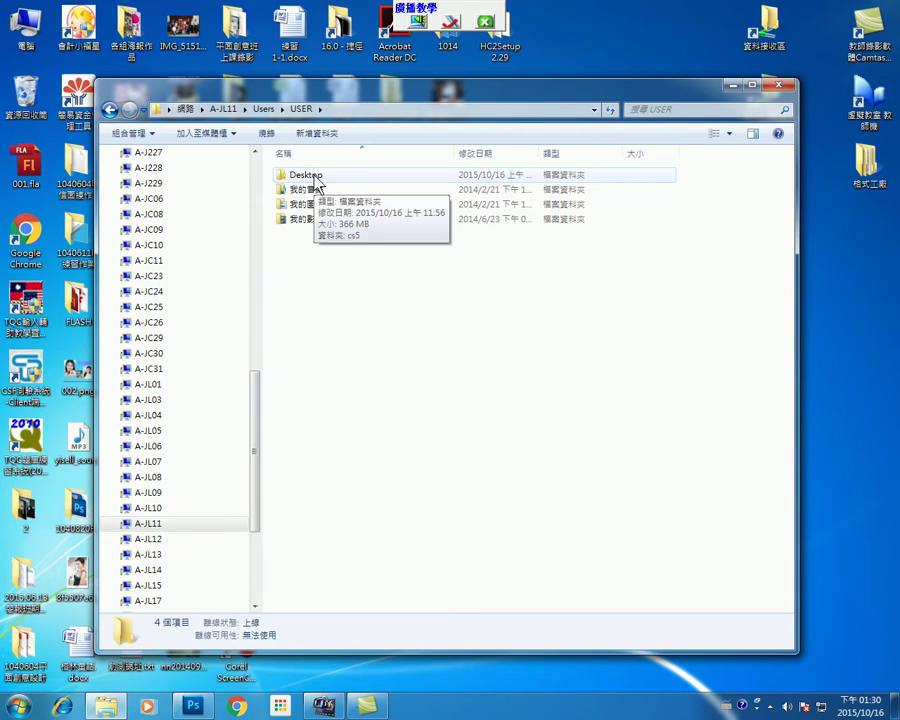
double_click(315, 177)
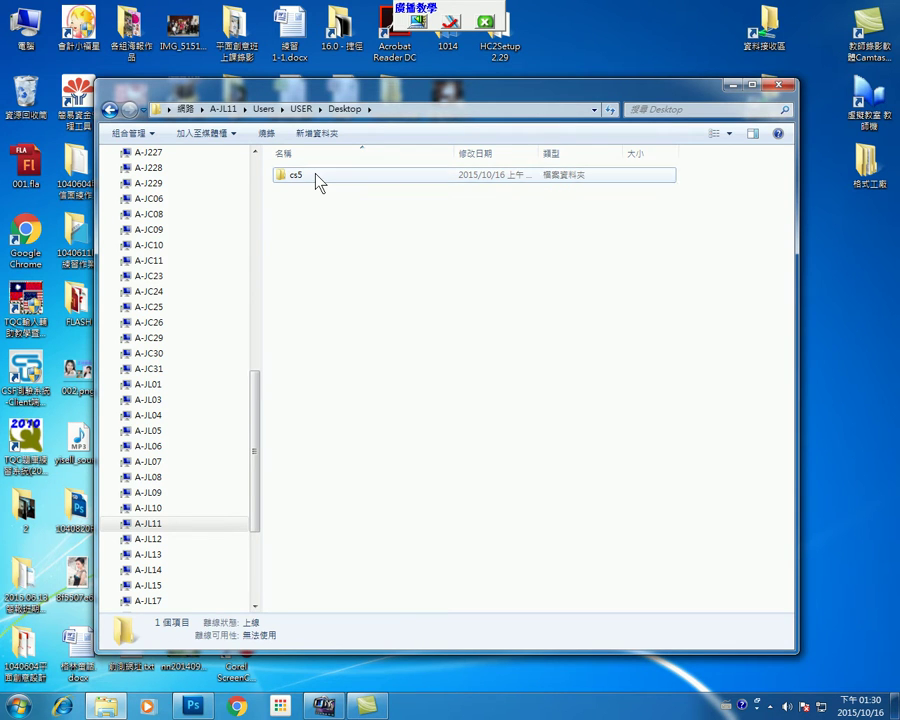
double_click(318, 182)
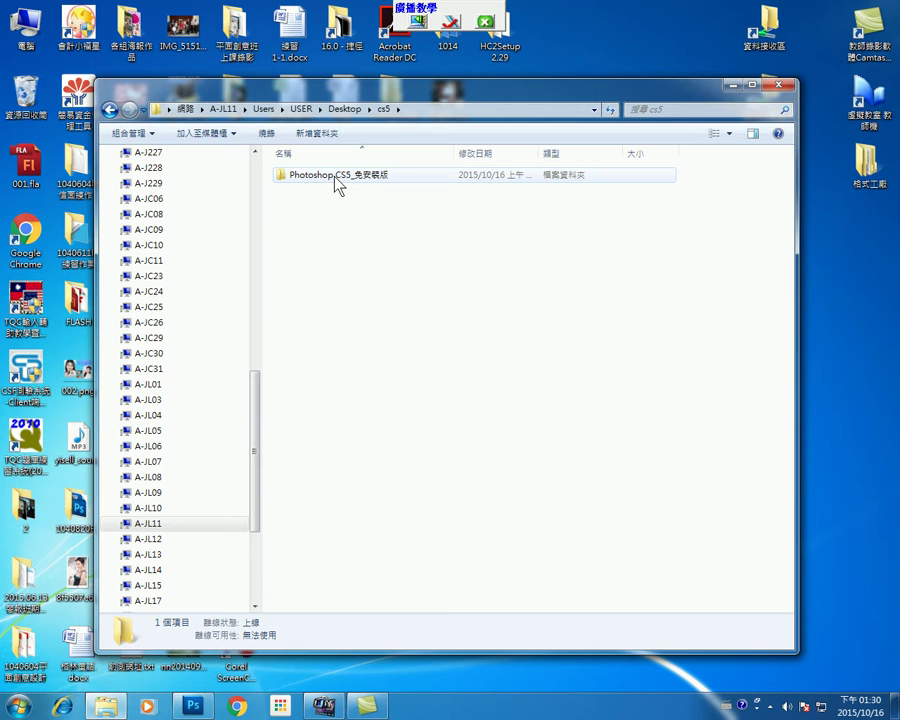
click(781, 88)
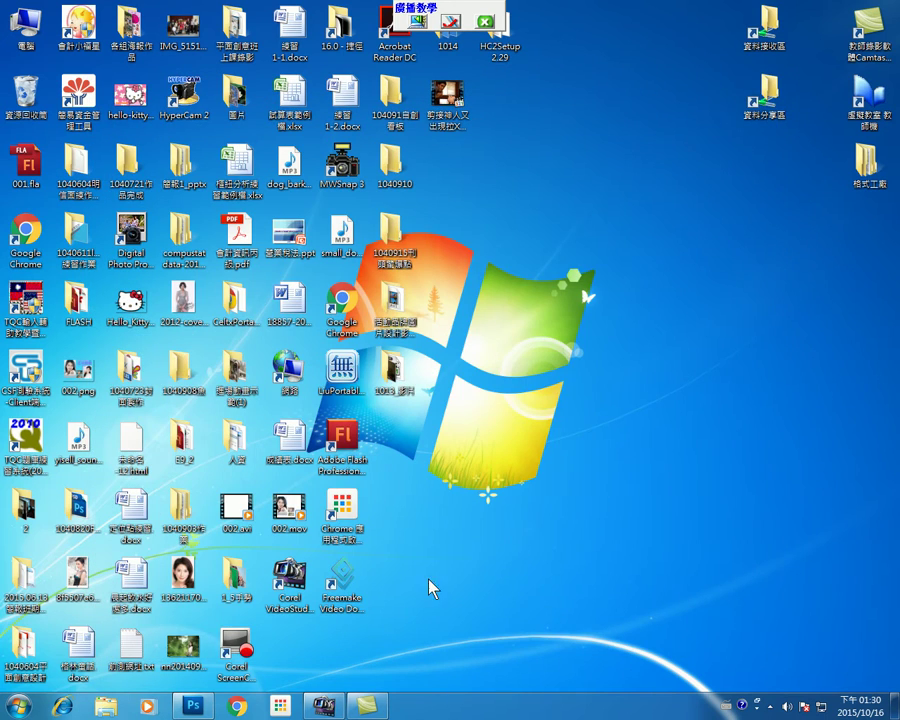
Step: Switch to Corel VideoStudio Pro and capture the project's first frame as a still image in the library
click(324, 705)
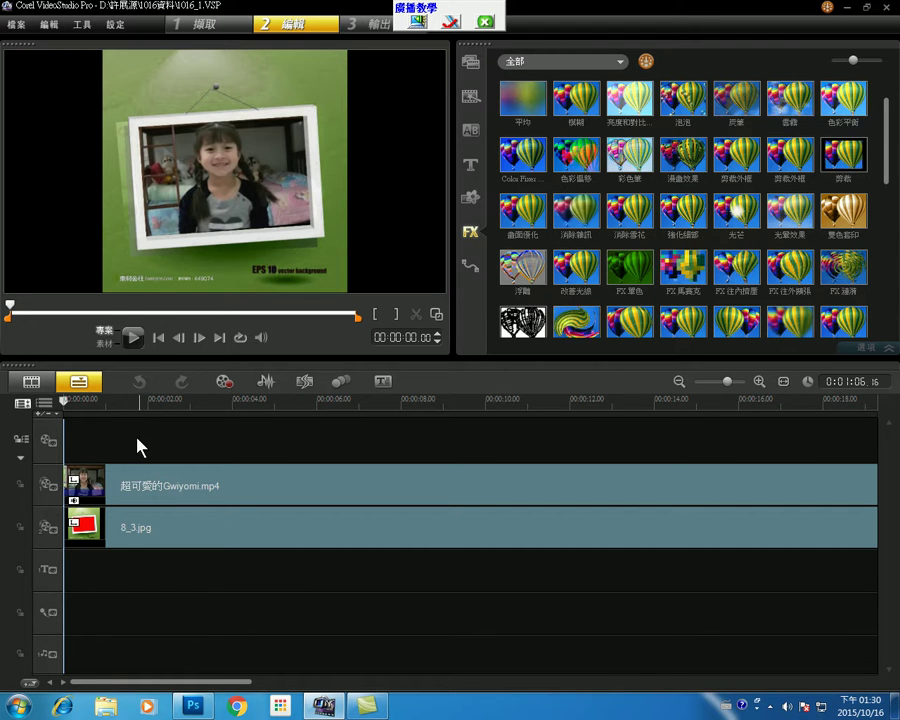
click(124, 402)
drag(124, 402, 63, 403)
click(50, 27)
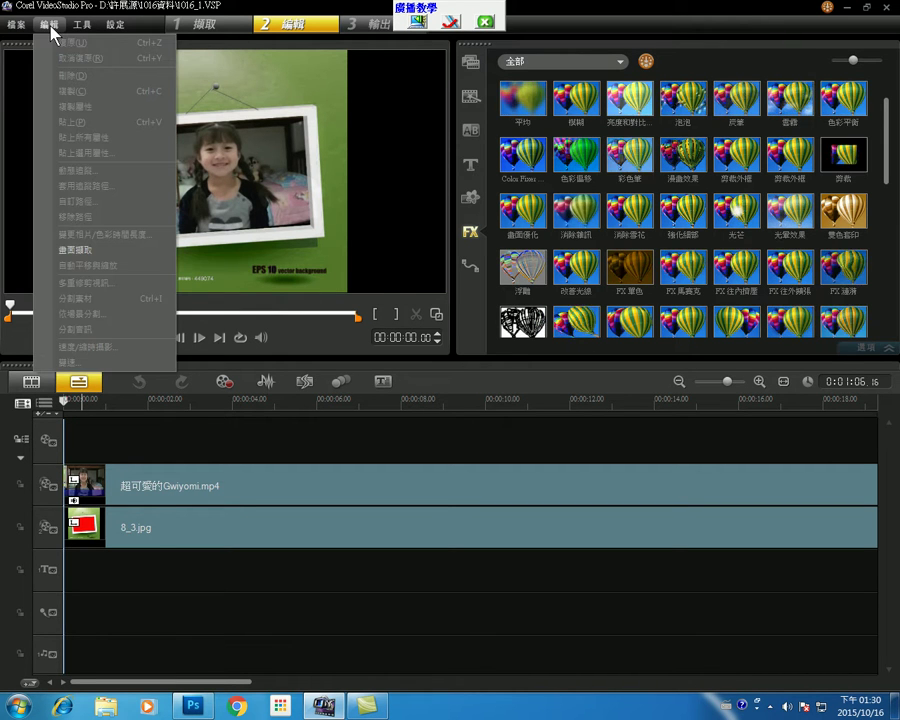
click(88, 252)
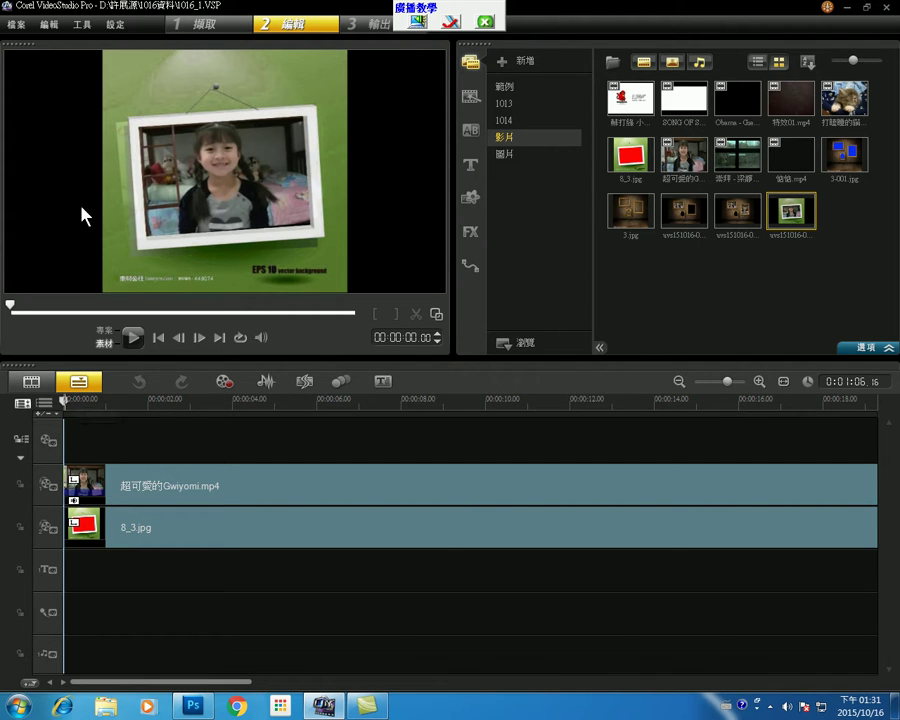
Step: Place the captured still uvs151016-004.BMP at the start of the main video track
click(49, 25)
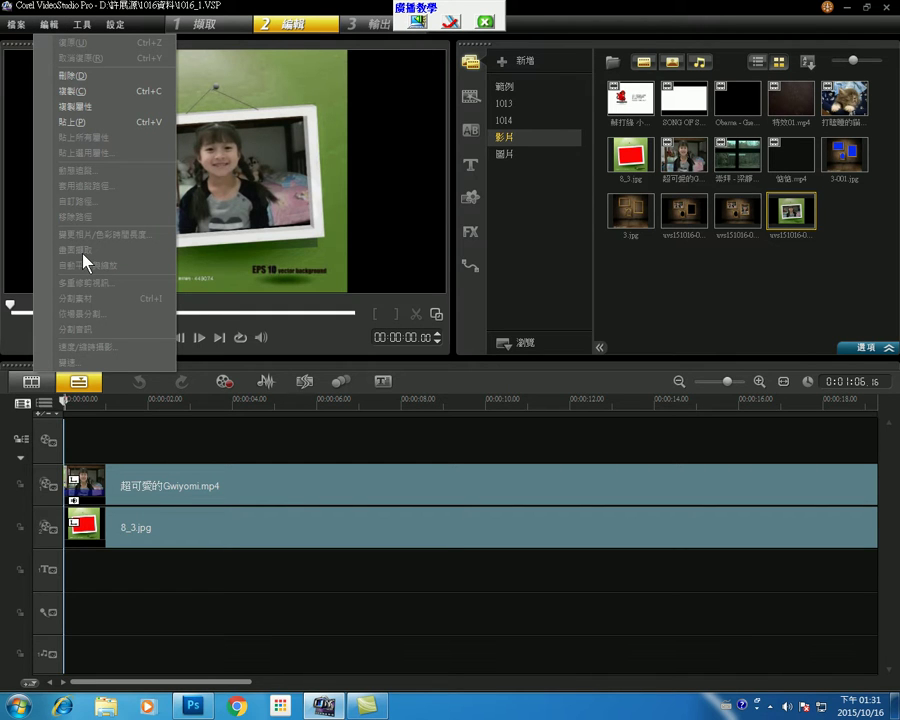
click(793, 213)
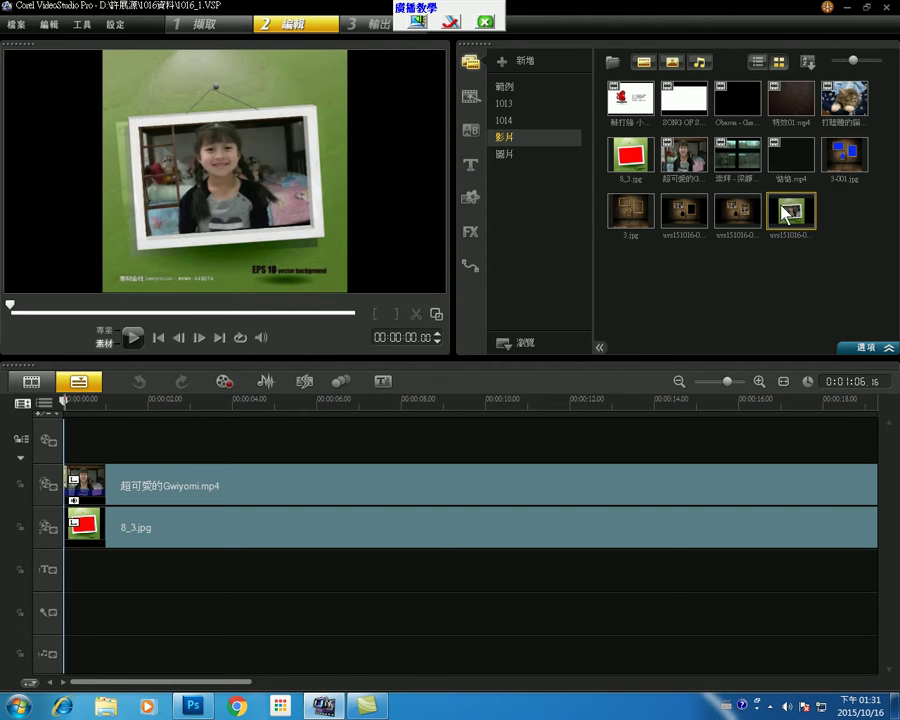
drag(790, 214, 222, 442)
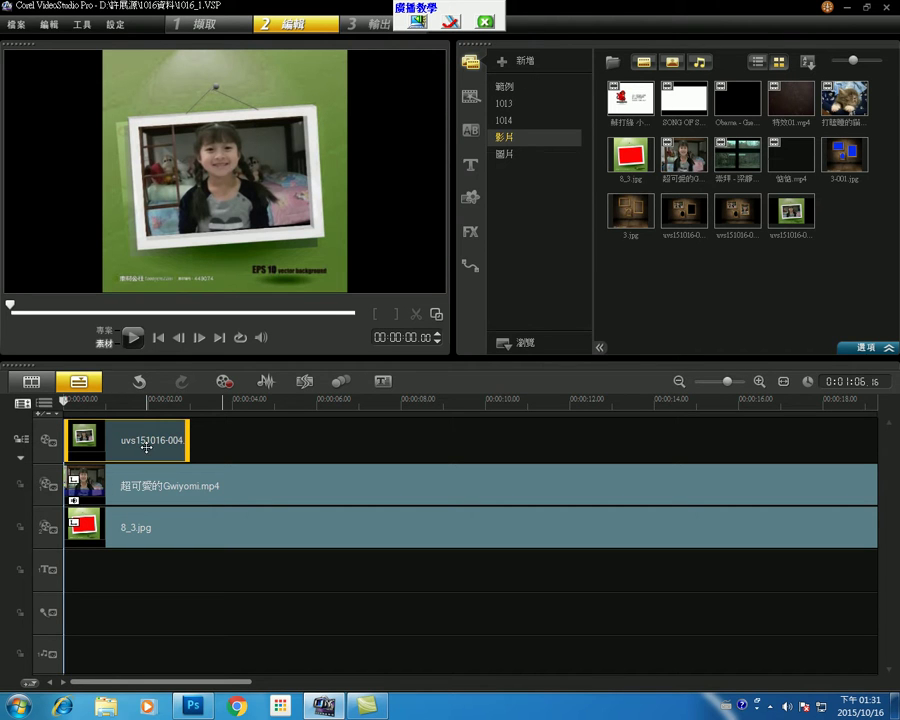
Step: Set the photo duration of uvs151016-004.BMP on the main video track to 10 seconds
double_click(146, 447)
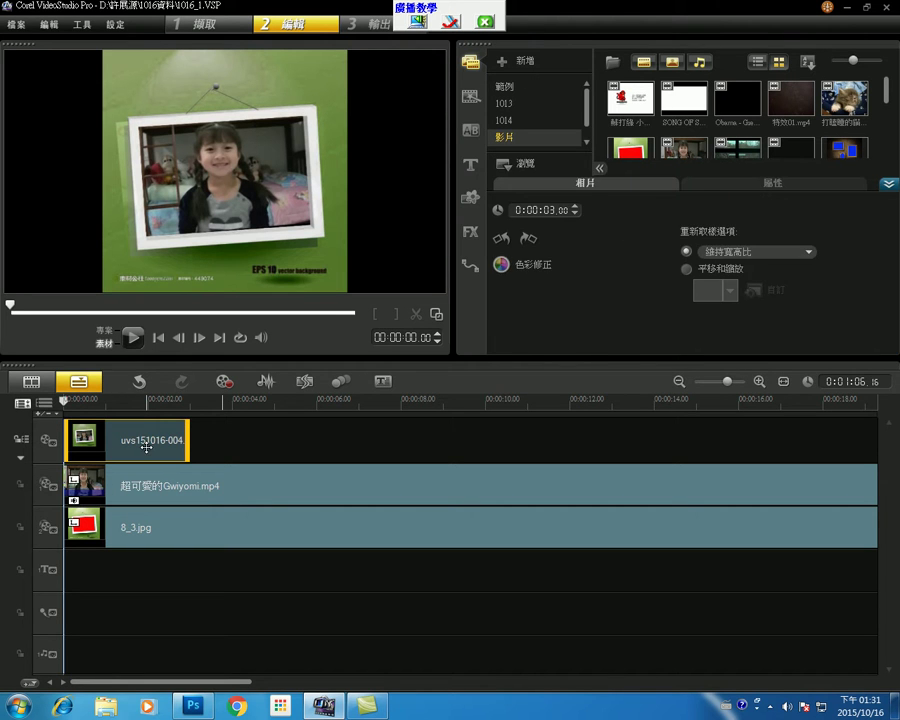
click(549, 214)
text(10)
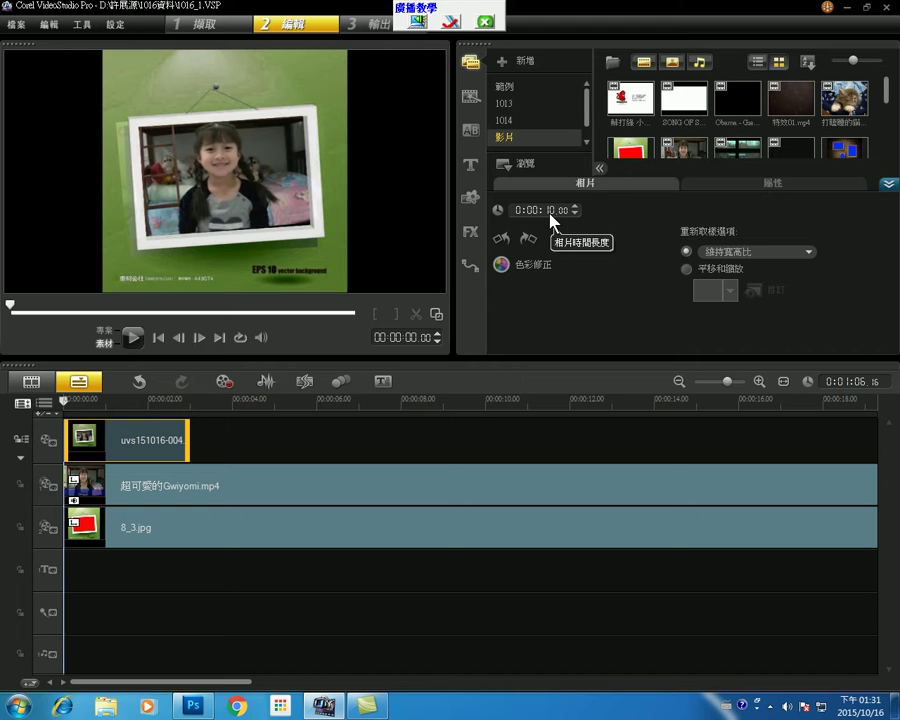
key(Return)
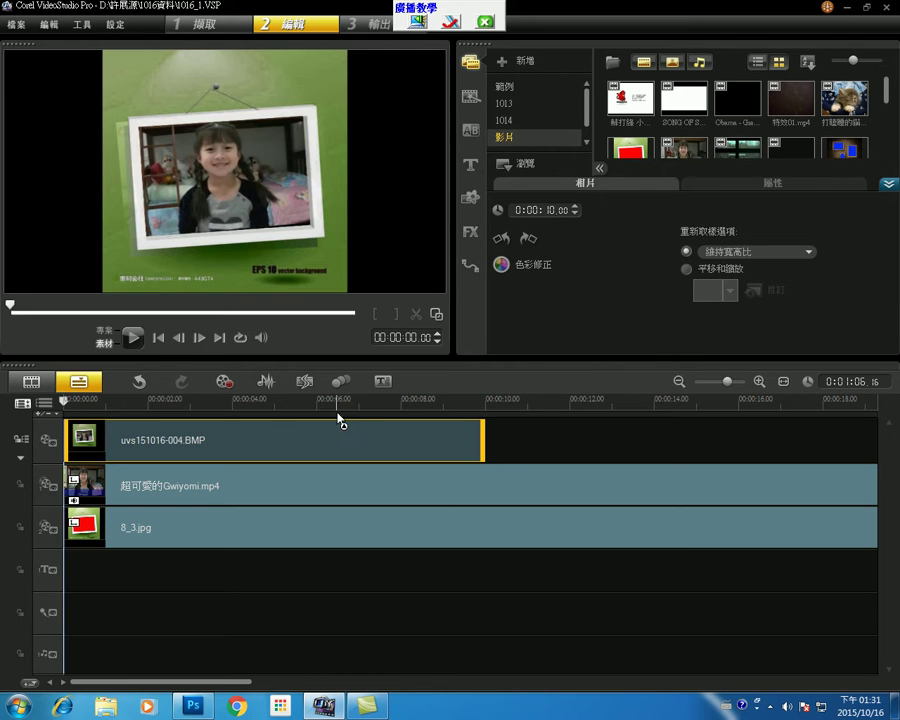
Step: Stop the classroom broadcast, pause the screen recording, and restart the teacher broadcast with full-screen reception for students
click(485, 21)
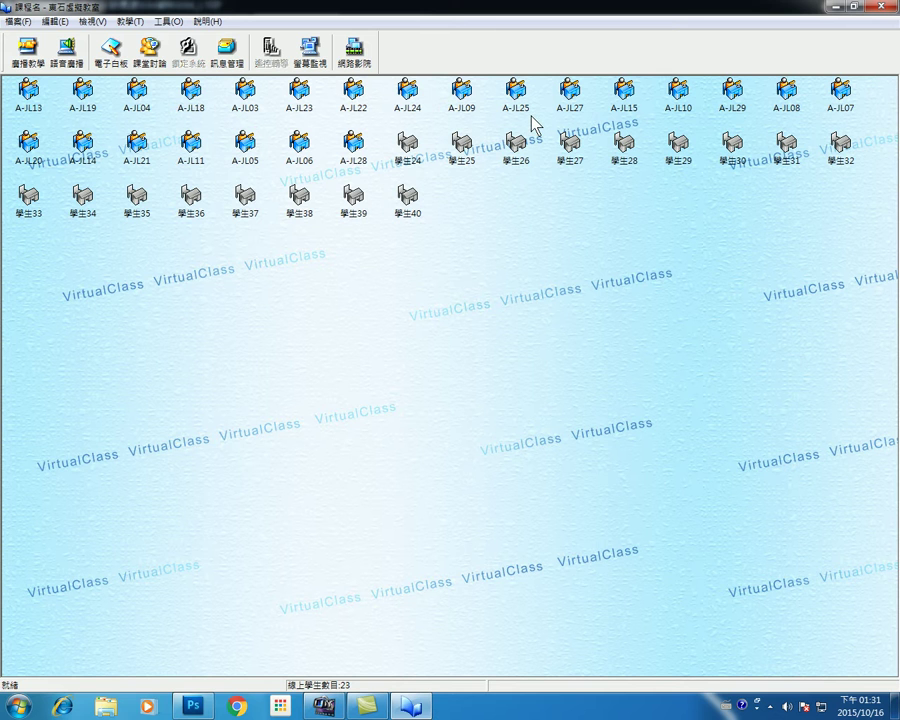
click(771, 706)
click(745, 632)
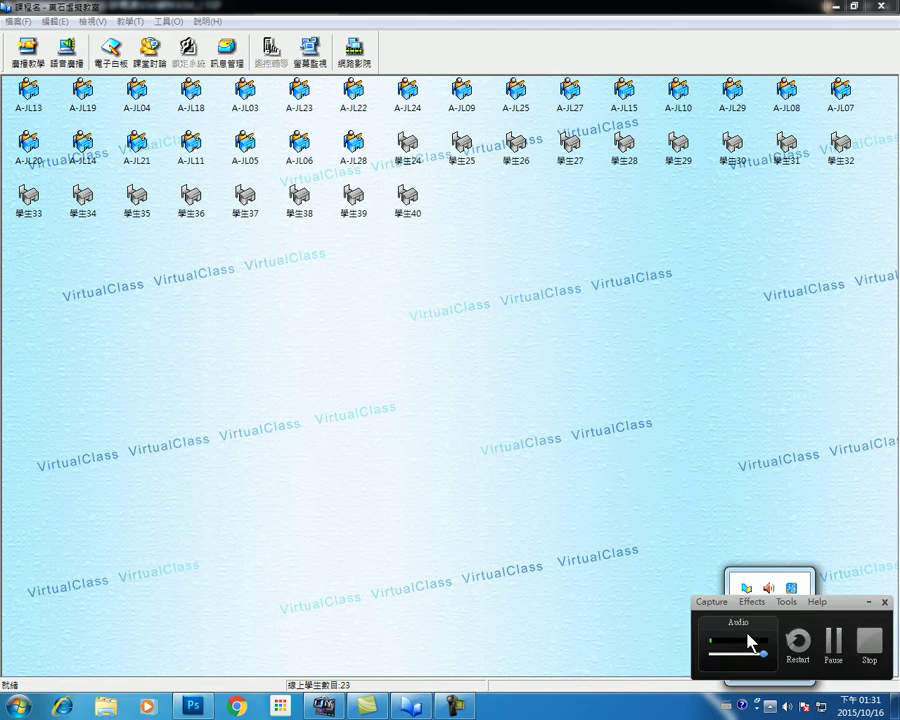
click(840, 654)
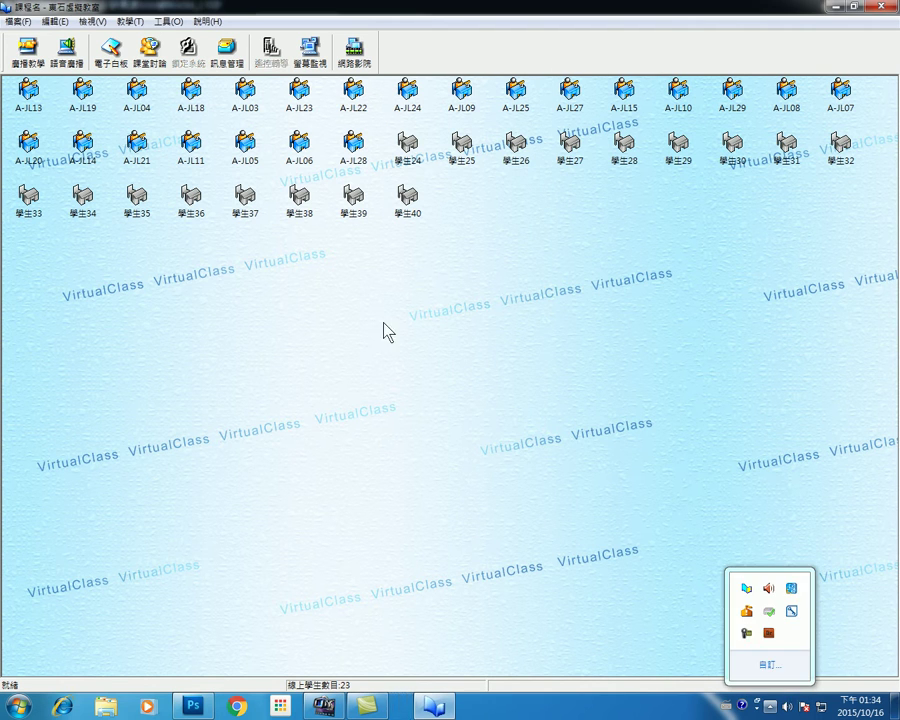
click(27, 50)
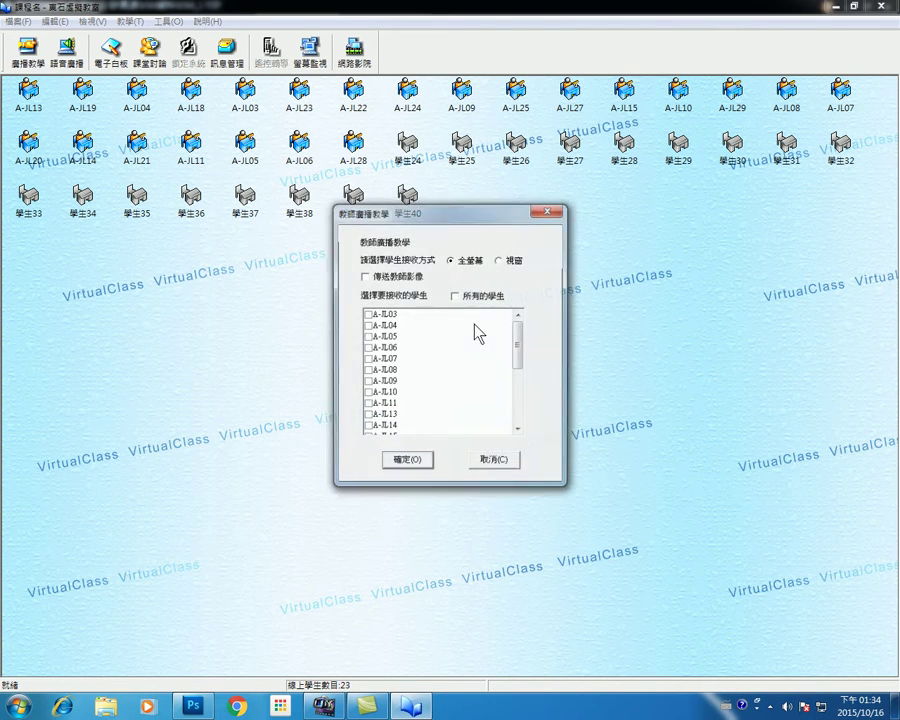
click(407, 461)
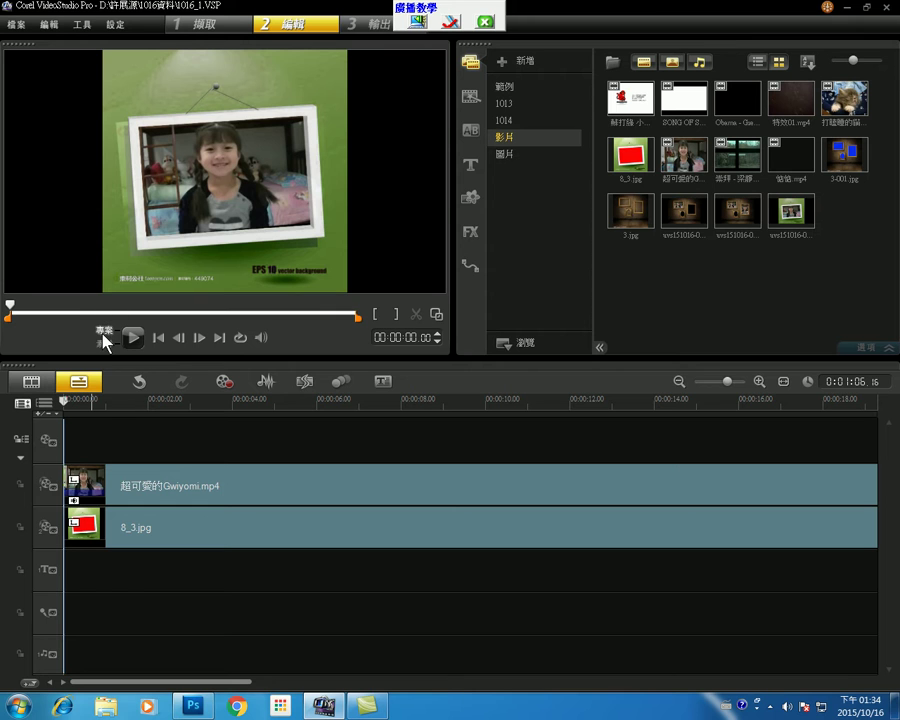
Step: Capture the project's first frame again and place the still uvs151016-005.BMP at the start of the main video track
click(47, 25)
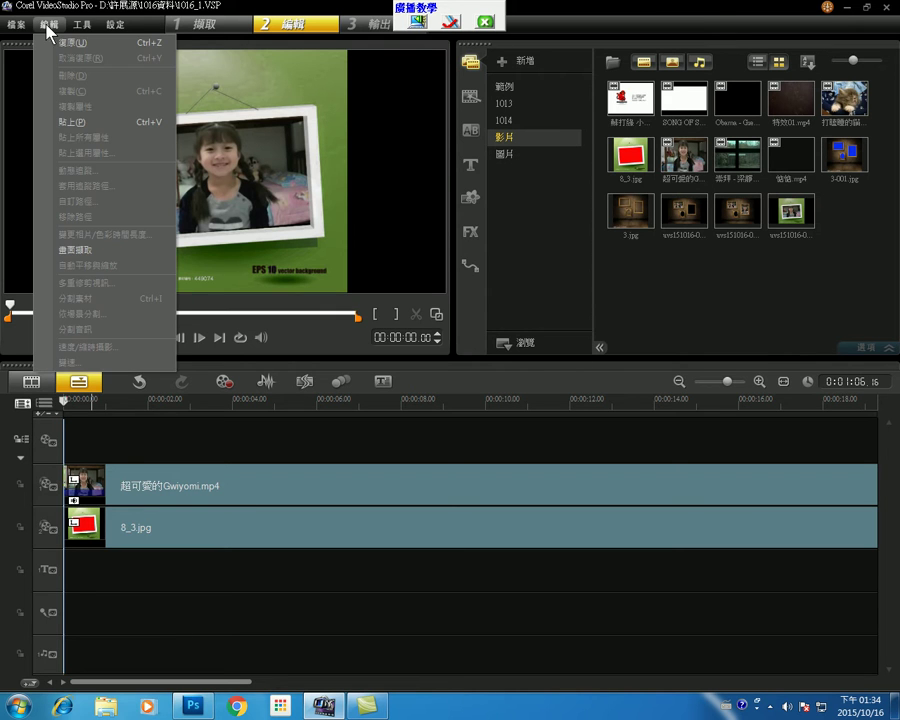
click(90, 251)
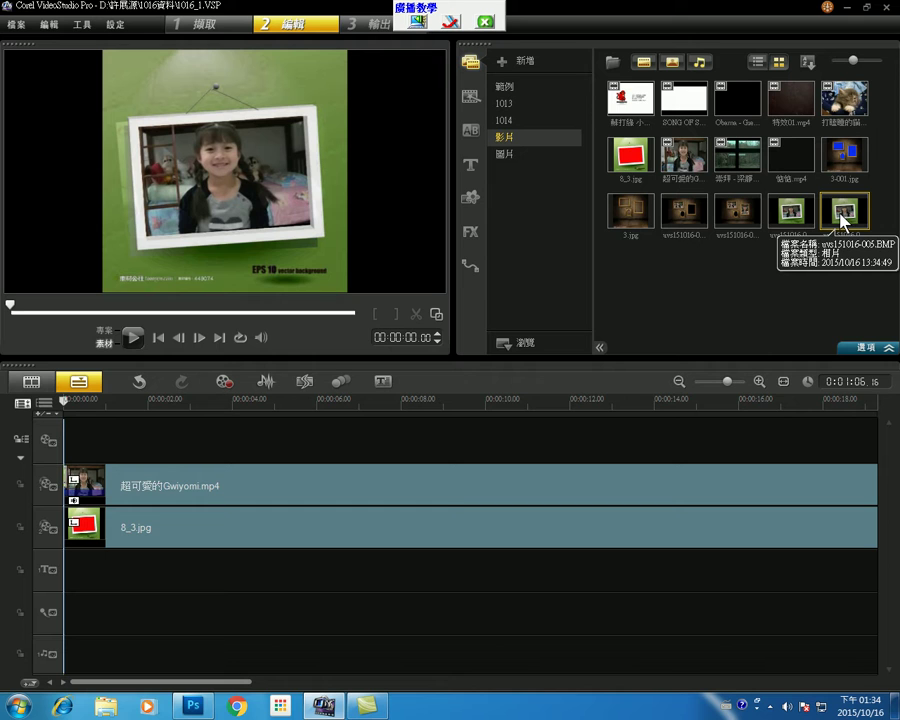
drag(843, 213, 160, 440)
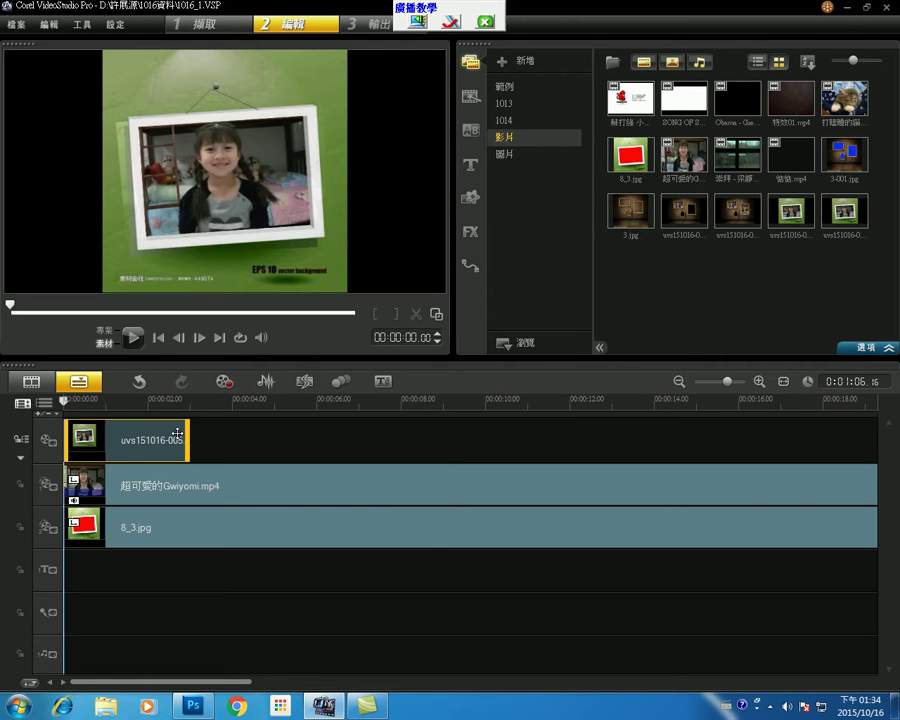
Step: Set the photo duration of uvs151016-005.BMP on the main video track to 10 seconds
double_click(110, 440)
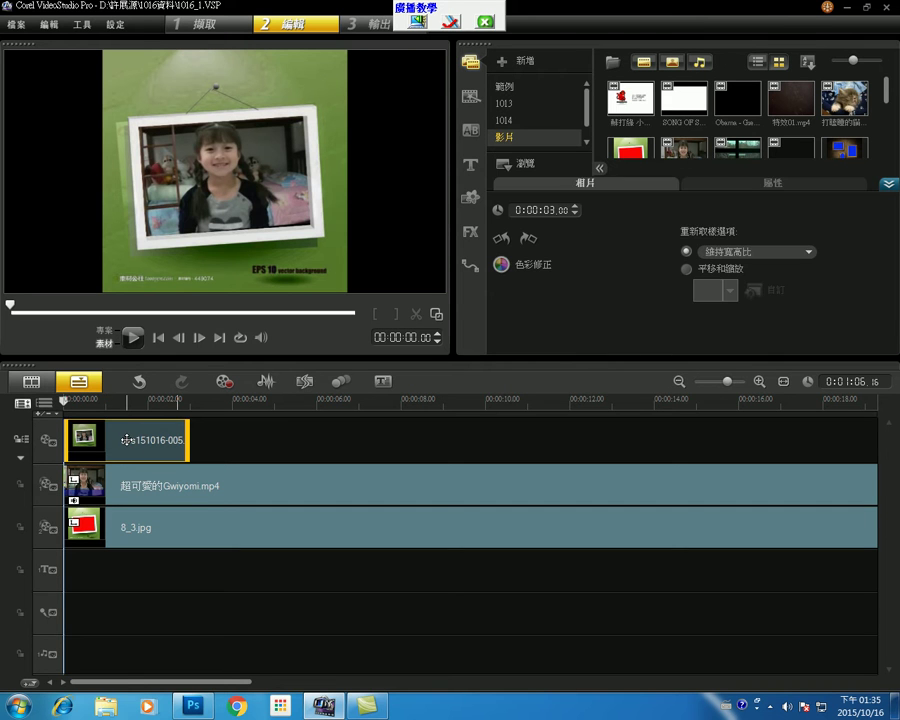
click(553, 212)
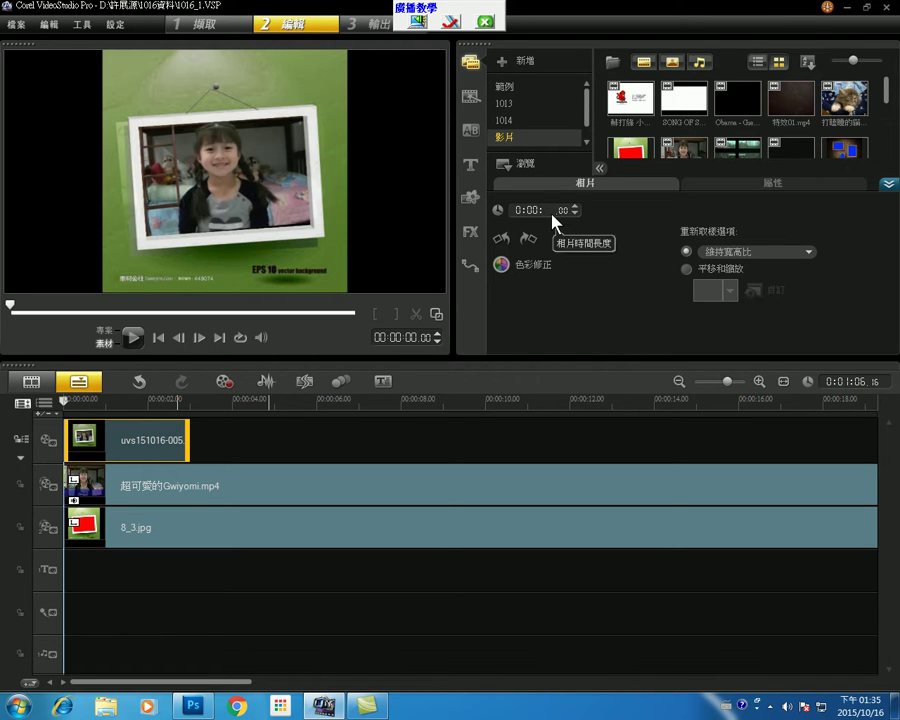
text(10:)
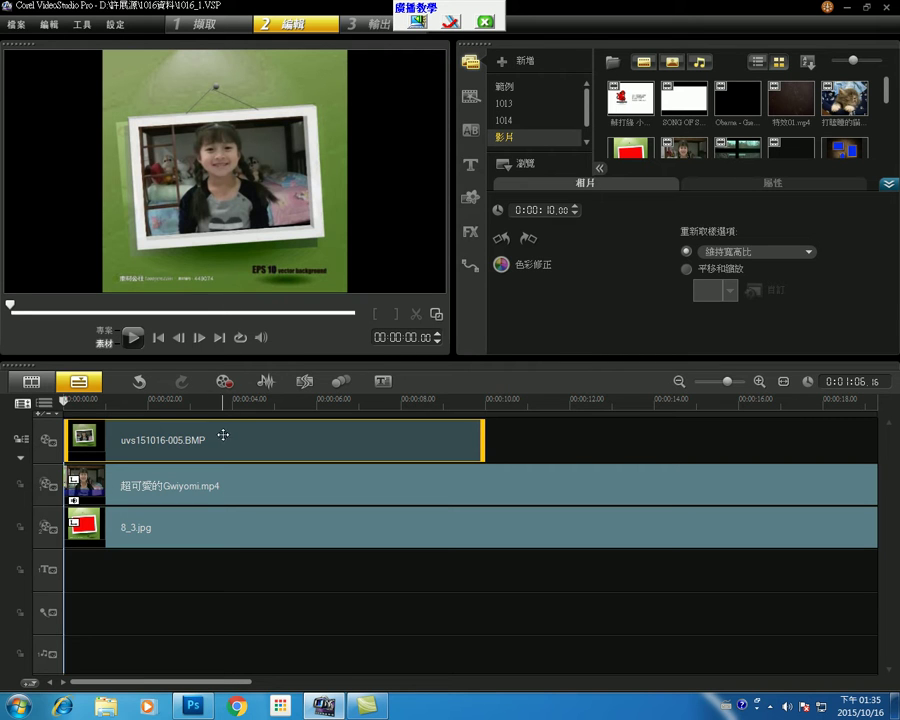
Step: Select the overlay clips 超可愛的Gwiyomi.mp4 and 8_3.jpg together and move them to start at 10 seconds, where the still uvs151016-005.BMP ends
click(226, 488)
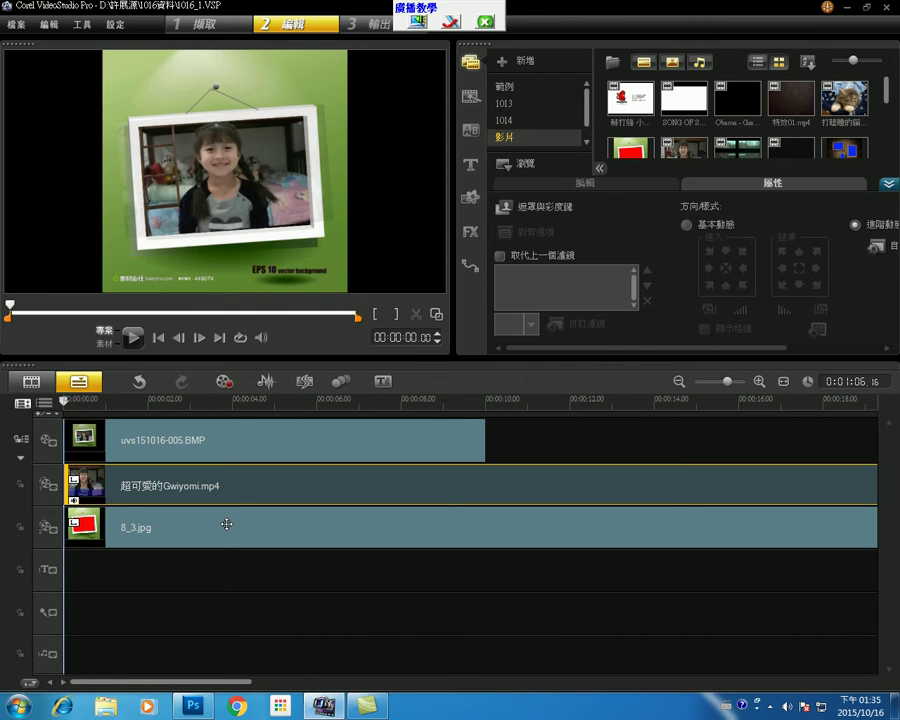
click(226, 524)
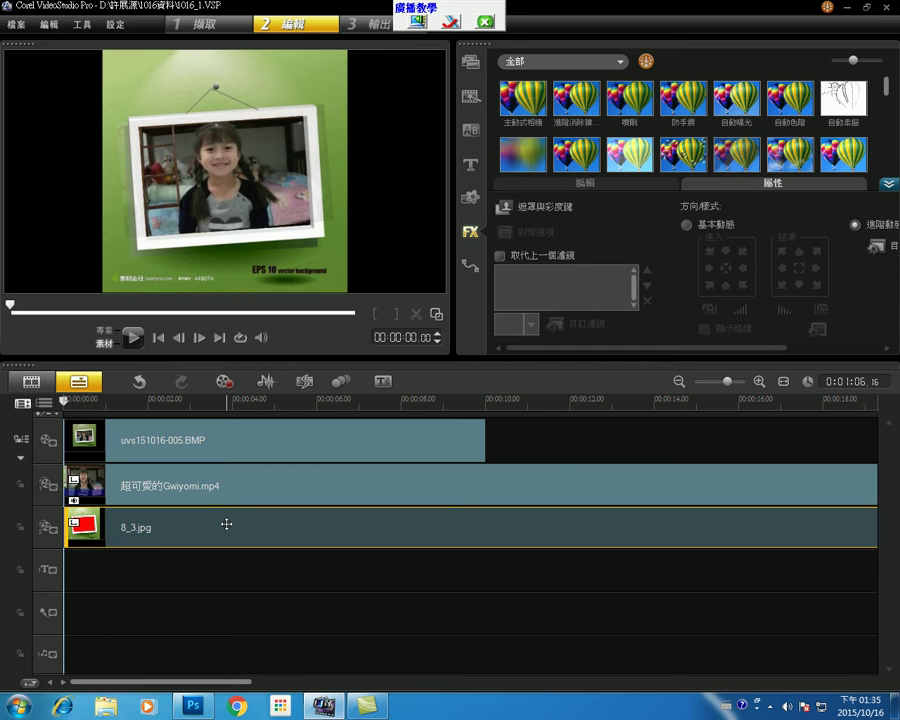
ctrl+click(221, 483)
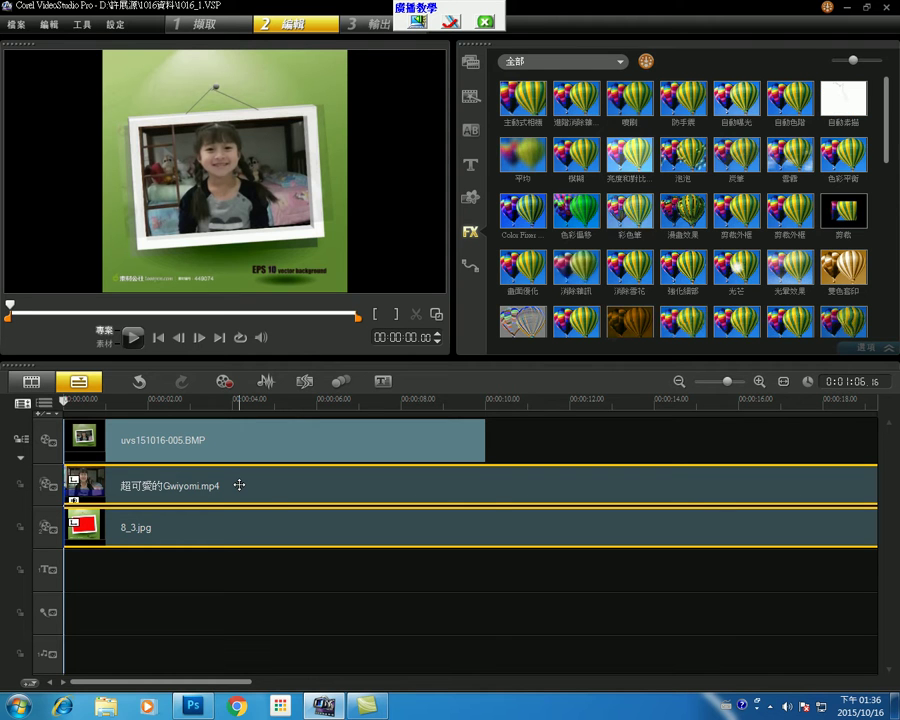
double_click(239, 485)
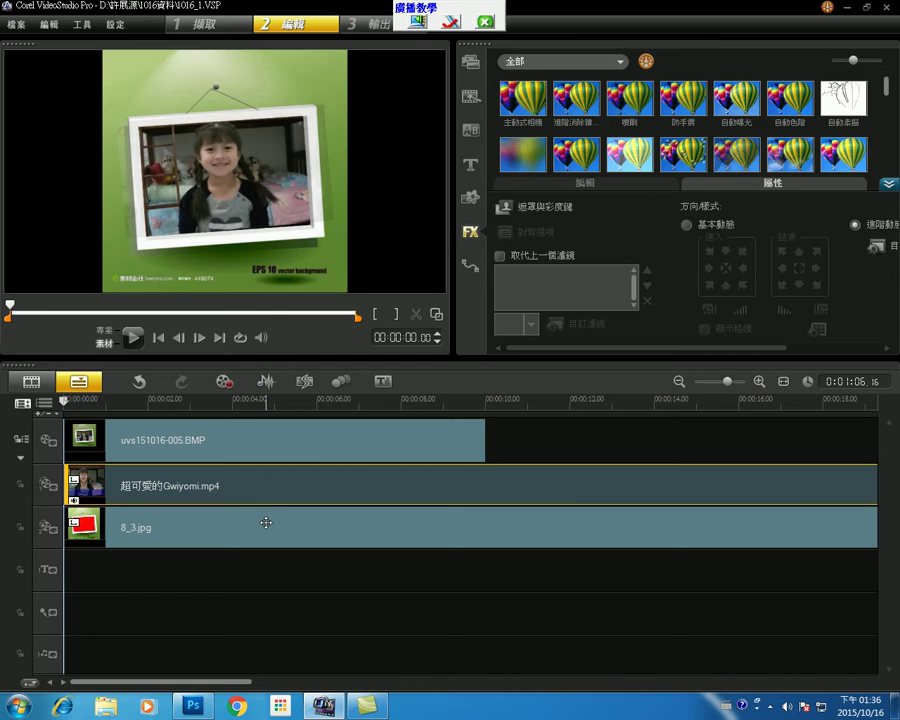
shift+click(266, 522)
drag(240, 484, 662, 480)
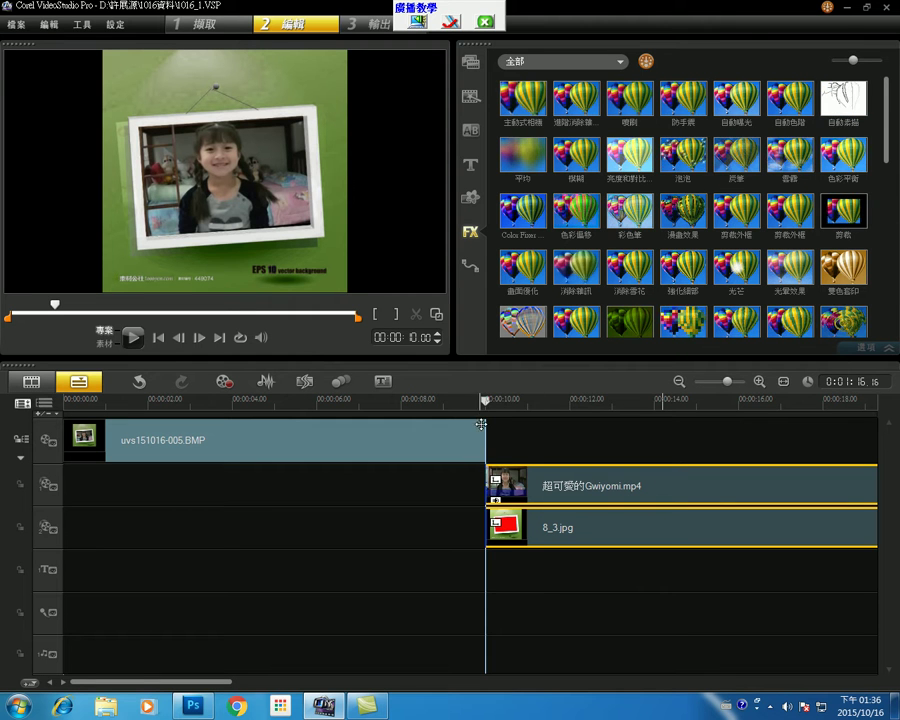
Step: Preview the project from 00:00:09.05 across the junction between the still and the overlay clips, and pause playback
click(760, 382)
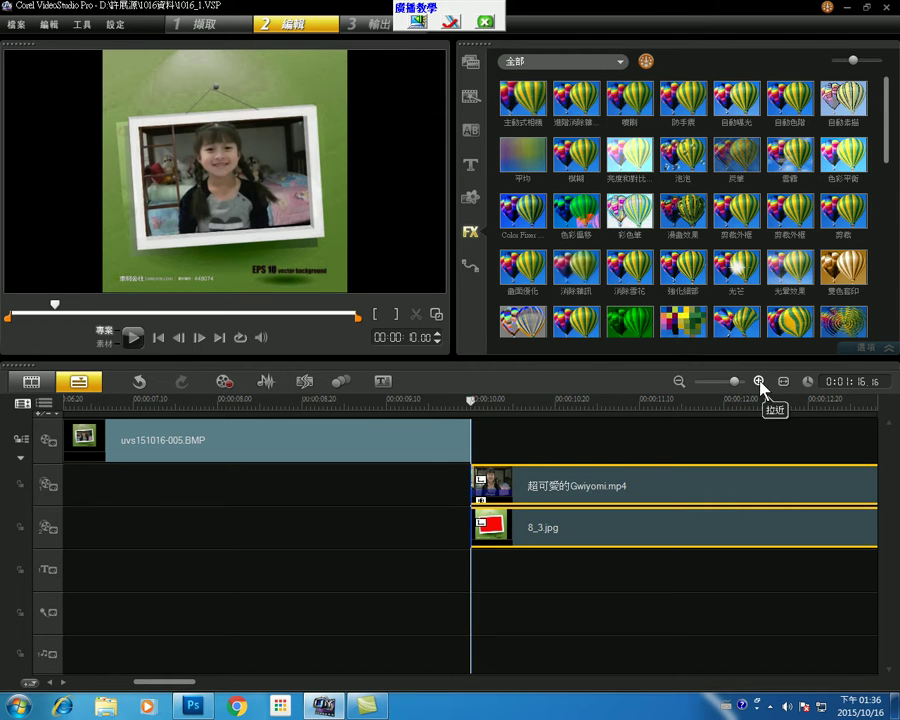
click(760, 382)
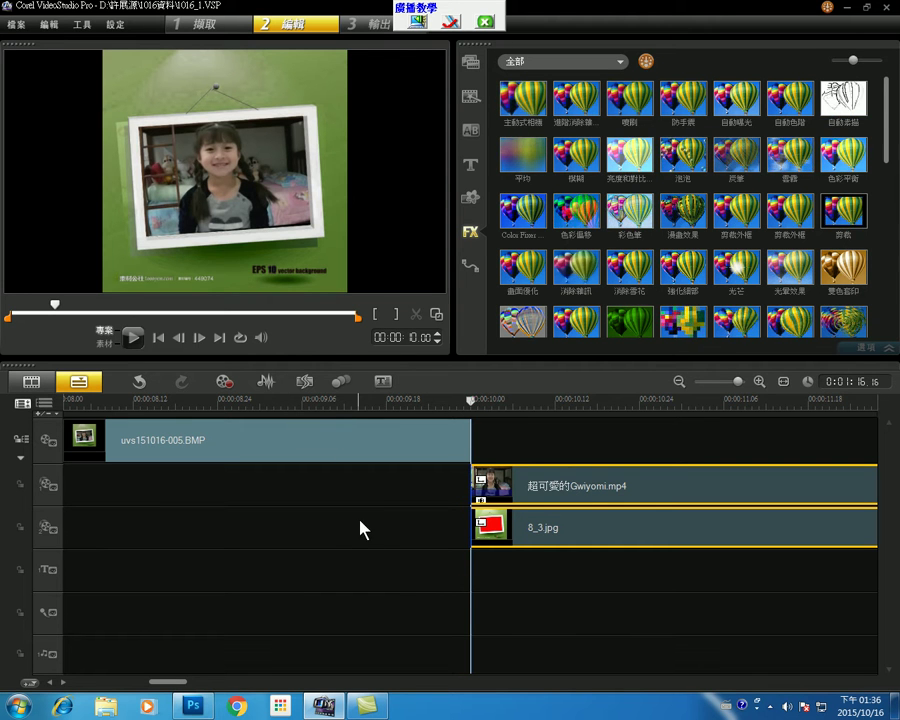
click(297, 401)
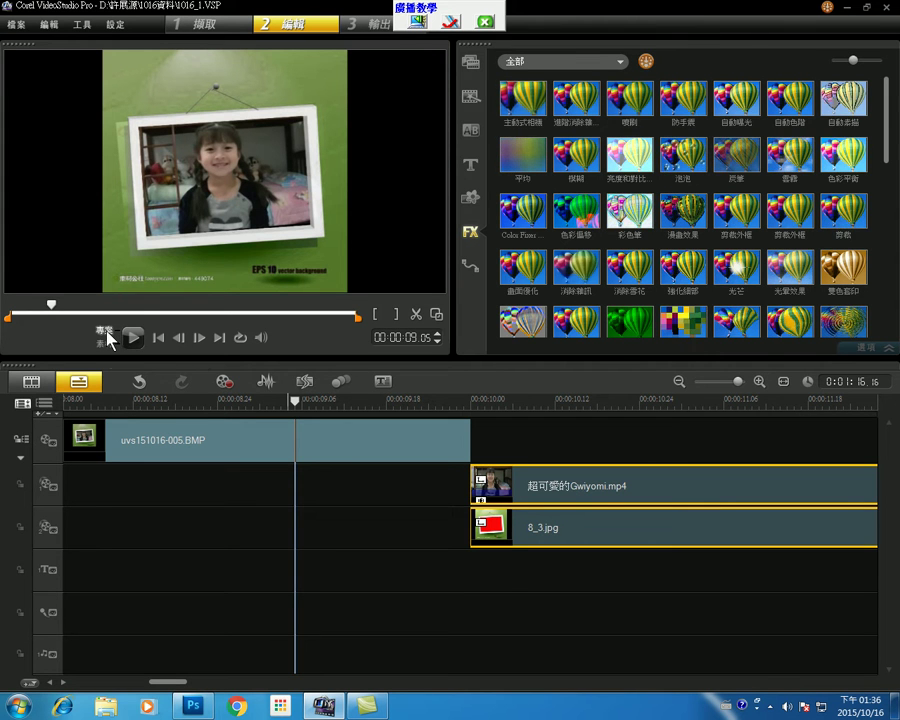
click(132, 339)
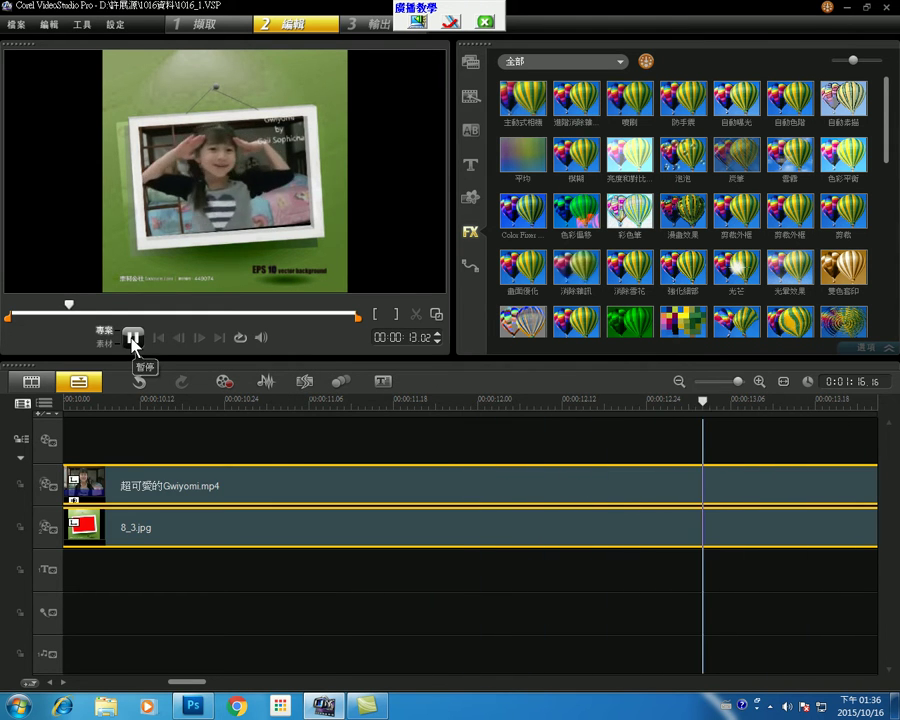
click(133, 340)
Step: Replay the transition from the still to the overlay clips from 00:00:08.09 with the whole project fitted in the timeline
drag(184, 680, 161, 682)
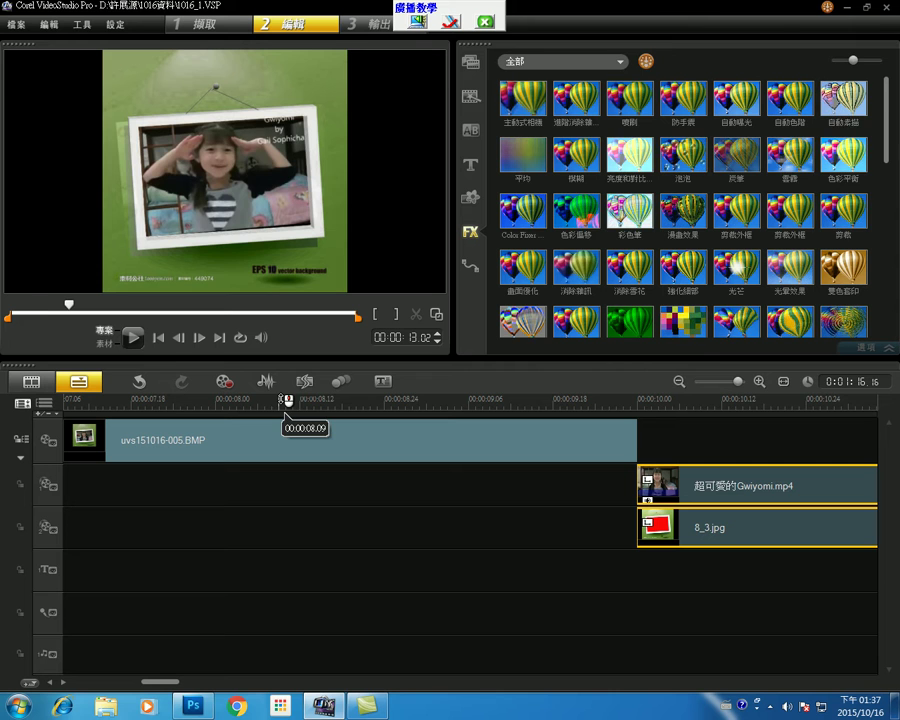
click(280, 401)
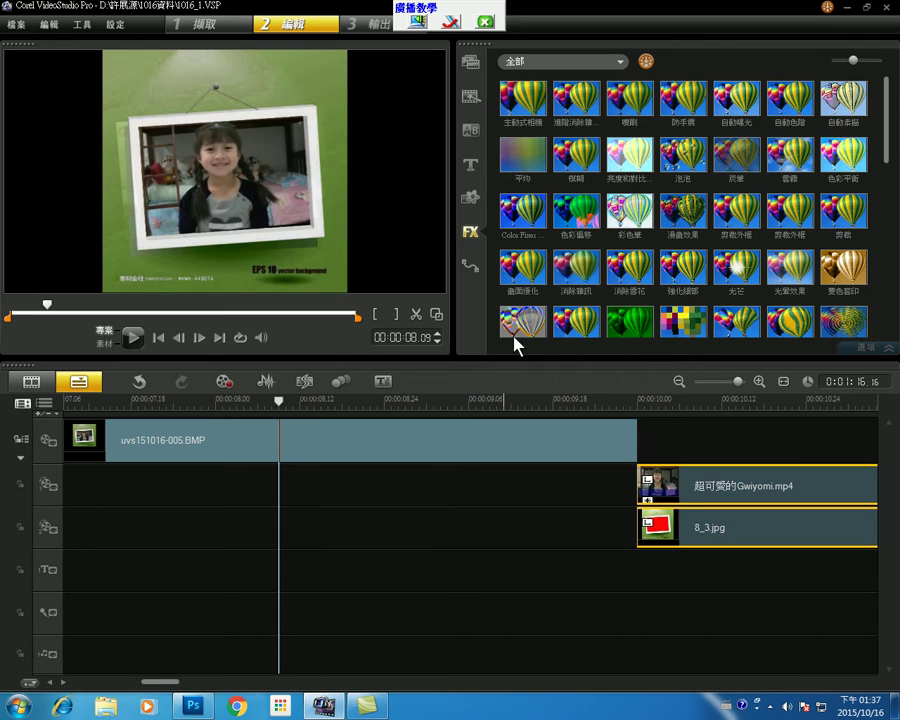
click(783, 381)
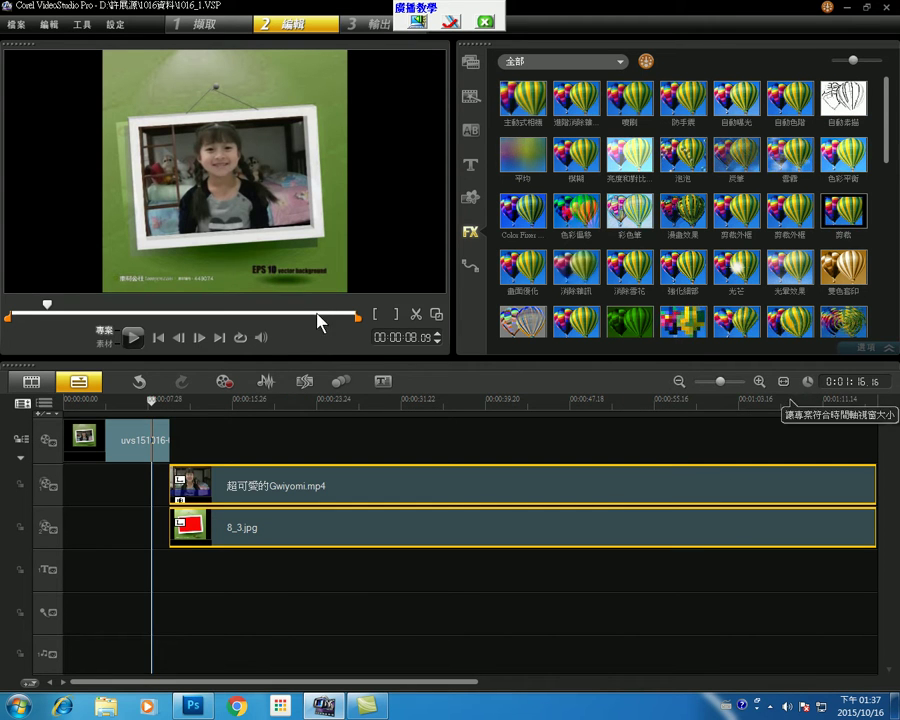
click(133, 340)
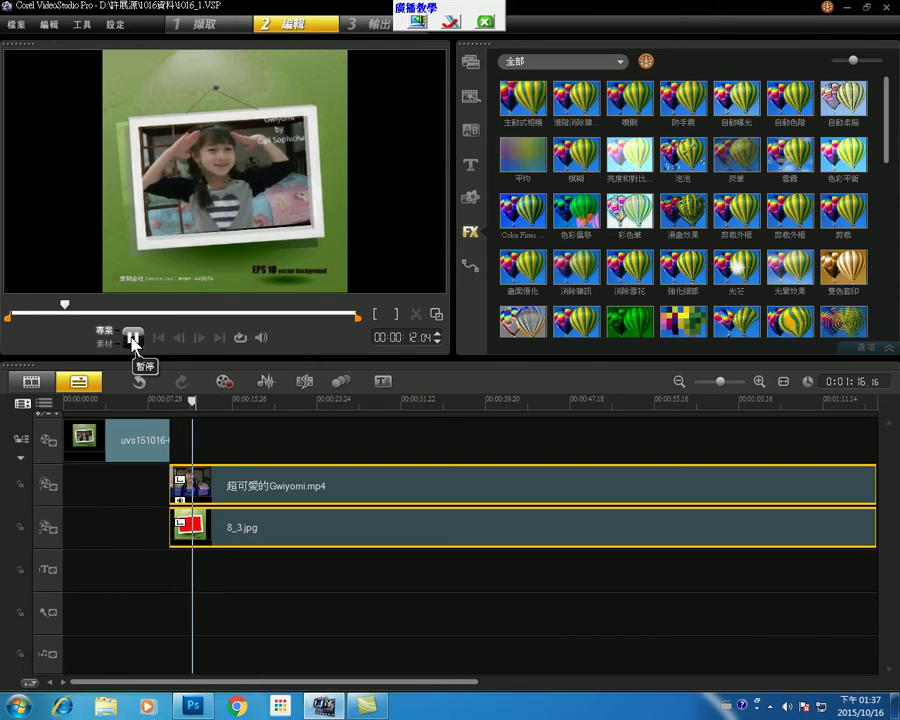
click(133, 340)
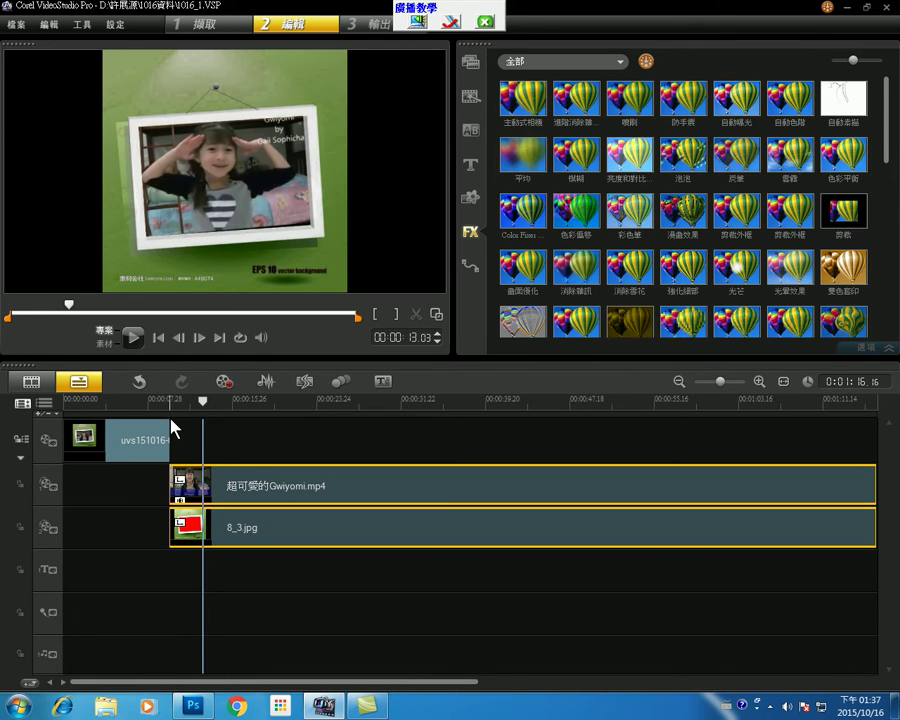
Step: Stop the classroom broadcast, minimize the virtual classroom window, and show the hidden notification icons
click(486, 24)
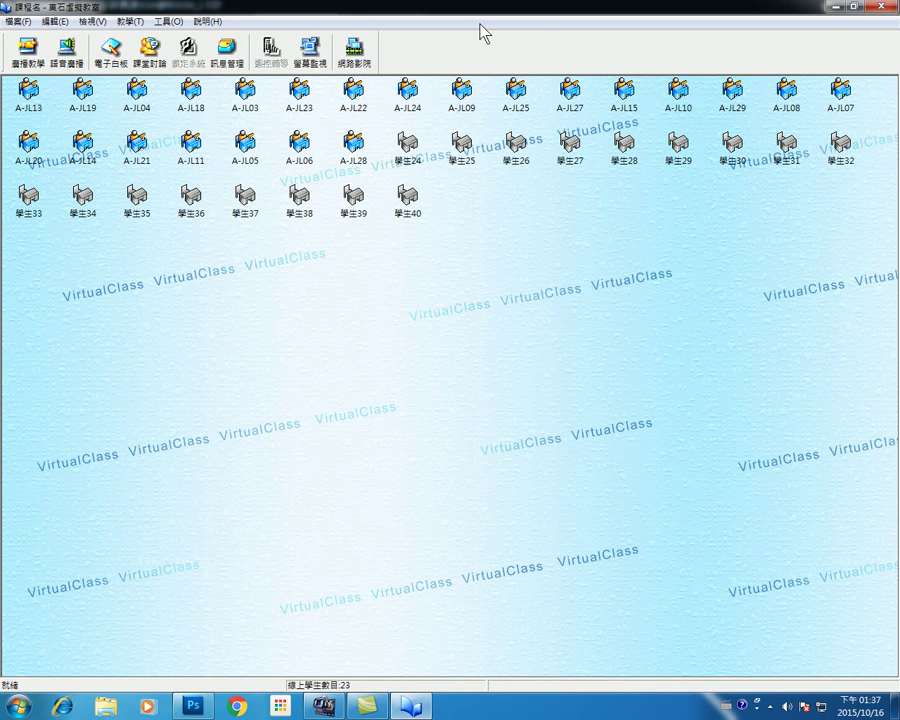
click(836, 8)
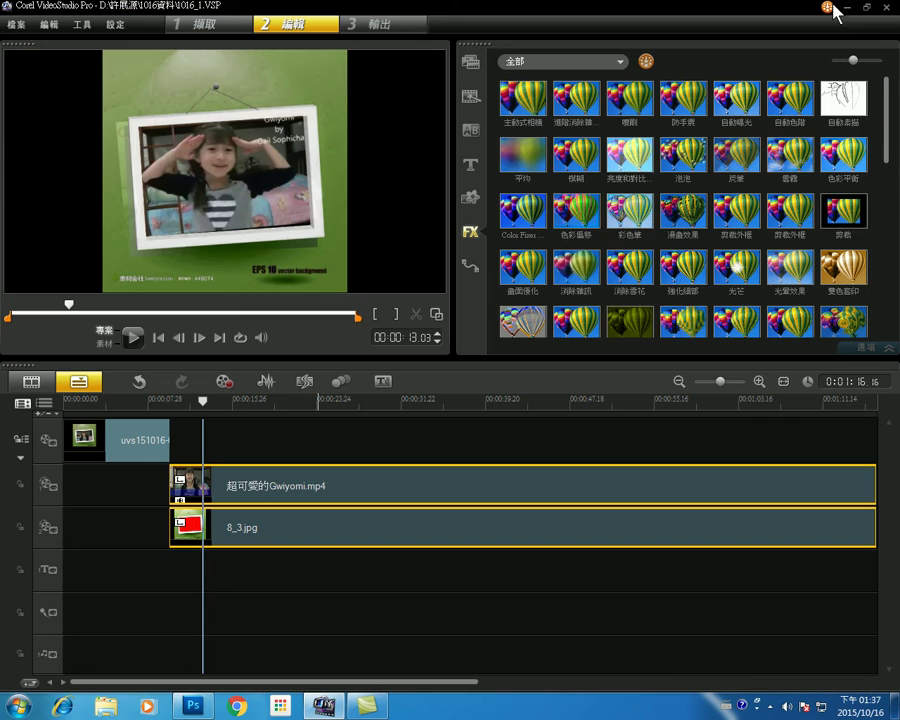
click(770, 707)
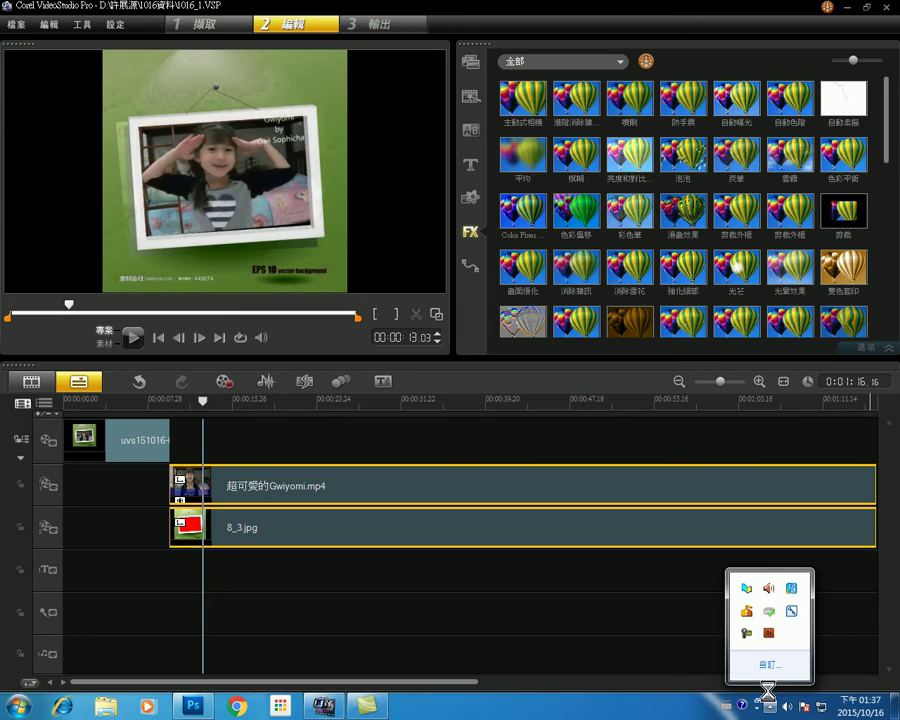